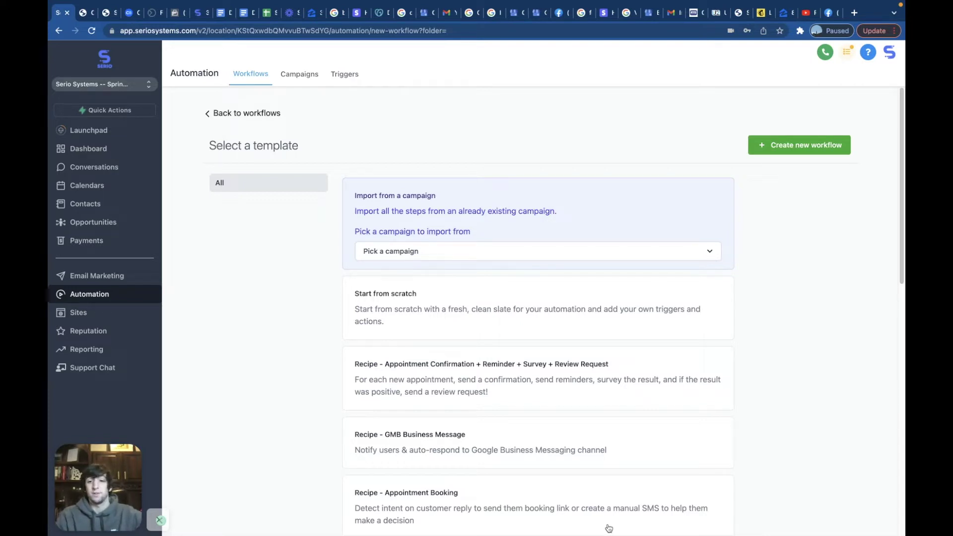
Step: Browse the workflow options, then open and close the empty trigger panel on the new draft
scroll(530, 343, "down", 1)
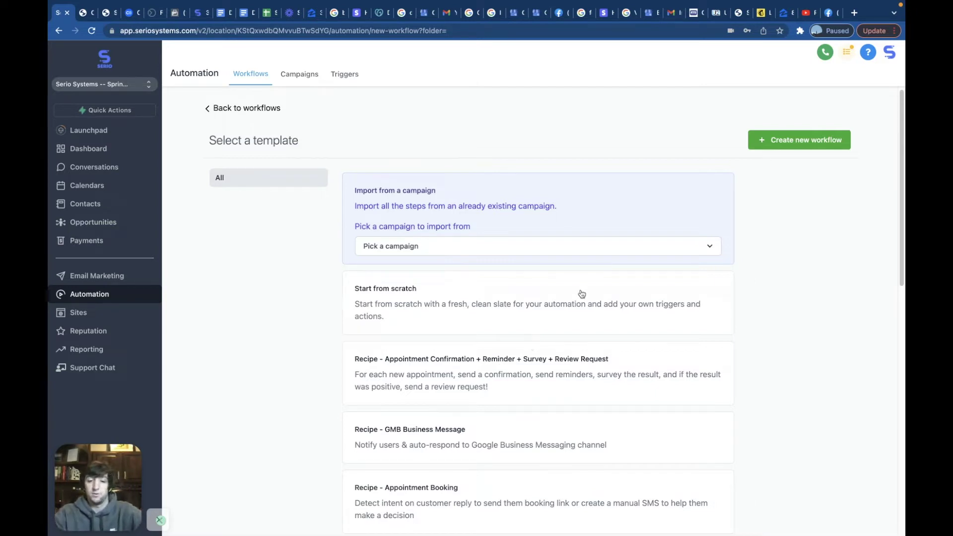
scroll(493, 318, "down", 1)
scroll(495, 331, "down", 1)
scroll(522, 380, "down", 3)
scroll(522, 379, "up", 3)
scroll(484, 338, "down", 2)
scroll(419, 308, "down", 9)
scroll(447, 380, "up", 8)
scroll(470, 295, "down", 2)
scroll(472, 272, "down", 3)
scroll(410, 317, "down", 1)
scroll(419, 310, "down", 5)
scroll(420, 310, "down", 5)
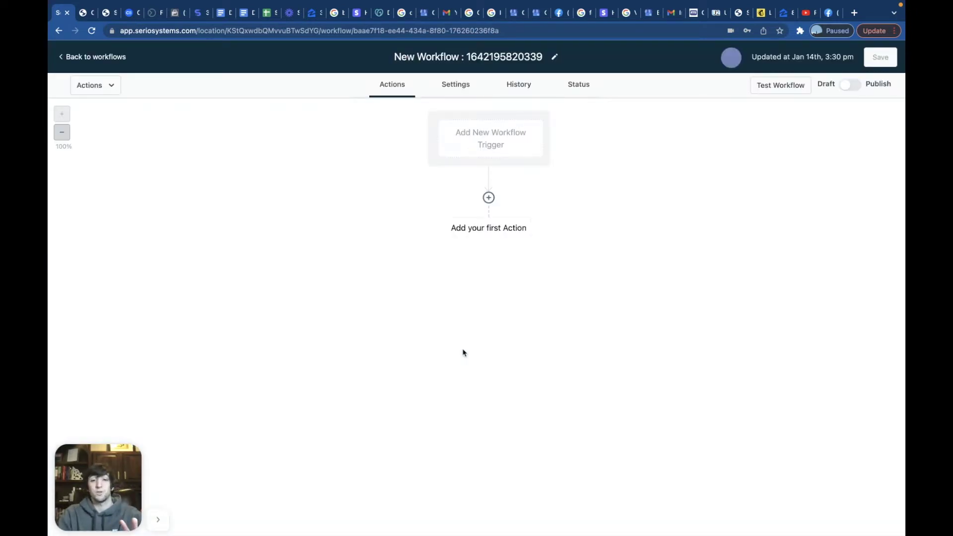
left_click(488, 142)
left_click(887, 60)
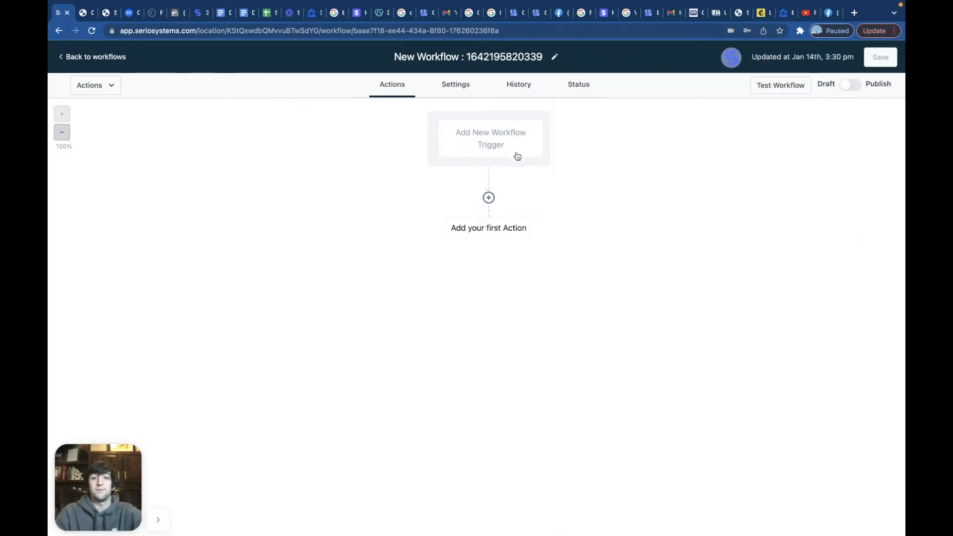
Step: Set the trigger type to Facebook with the 'Facebook lead form submitted' trigger
left_click(490, 146)
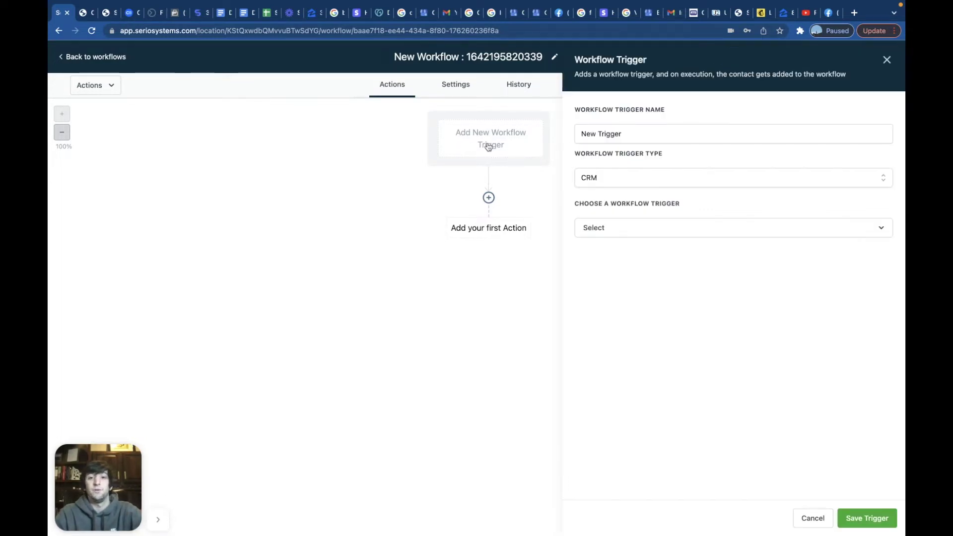
left_click(615, 179)
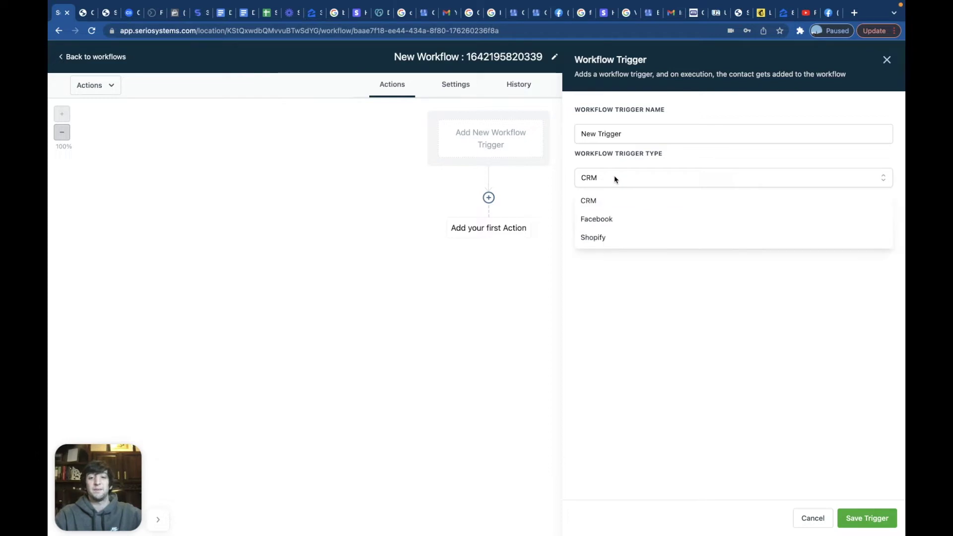
left_click(612, 220)
left_click(608, 233)
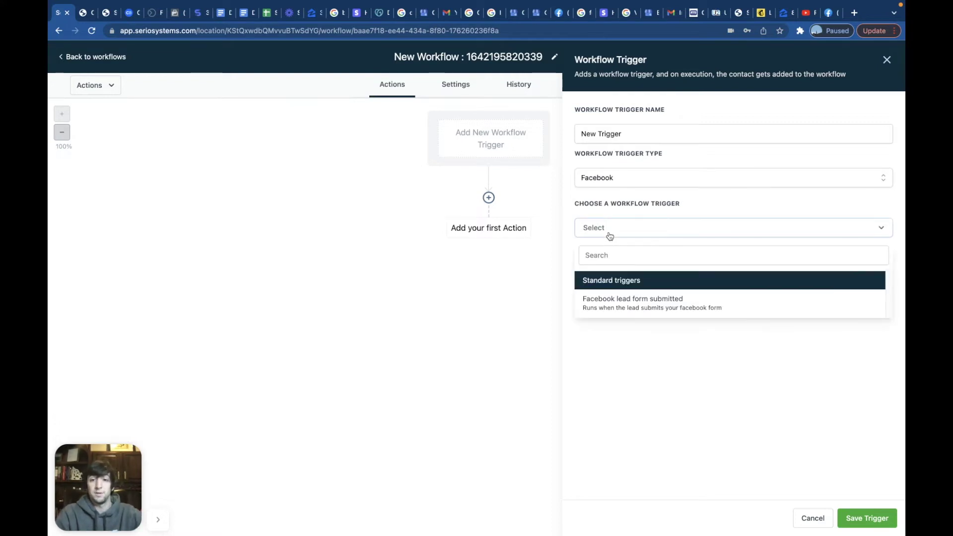
left_click(605, 304)
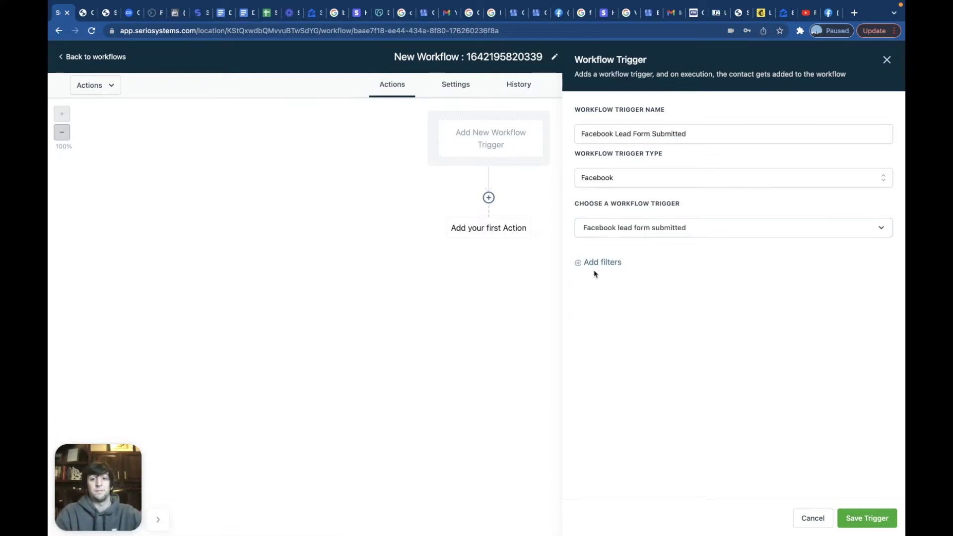
Step: Add an In Form filter and check the forms list, which turns out empty
left_click(598, 263)
left_click(607, 285)
left_click(600, 345)
left_click(759, 276)
left_click(700, 353)
Step: Close the trigger panel unsaved and add a Send SMS action below the trigger
left_click(887, 60)
left_click(489, 198)
left_click(694, 188)
Step: Draft 'Hey, {First Name}! Thanks for signing u', then delete it and close the SMS panel
type("Hey,")
left_click(705, 230)
mouse_move(692, 250)
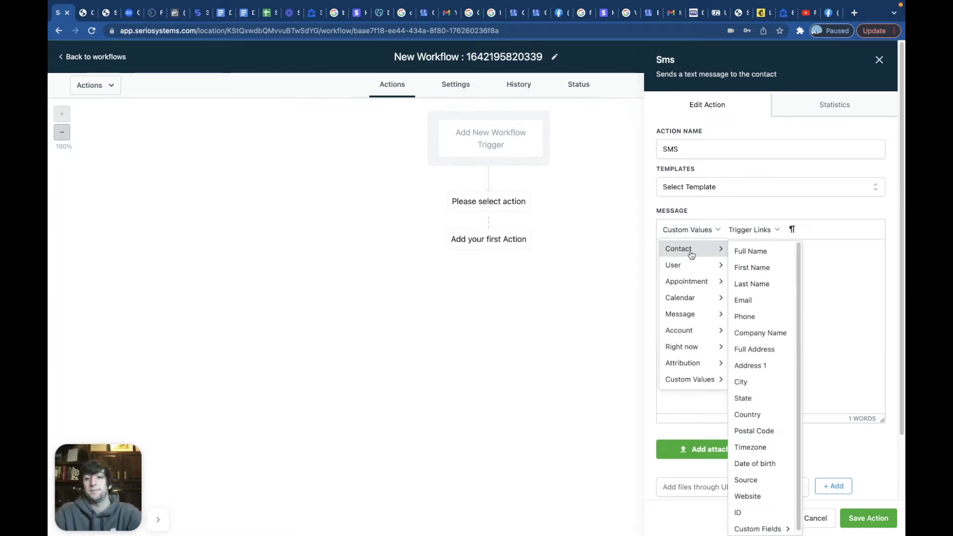
left_click(750, 268)
type("! Thanks for signing up")
triple_click(661, 250)
key("BackSpace")
left_click(879, 62)
Step: Scroll through the full list of actions available below the trigger, then close it
left_click(489, 197)
scroll(694, 298, "down", 1)
scroll(705, 285, "down", 1)
scroll(702, 276, "down", 1)
scroll(696, 307, "down", 1)
scroll(690, 298, "down", 1)
scroll(695, 298, "down", 12)
scroll(710, 340, "down", 2)
scroll(749, 232, "up", 5)
scroll(755, 270, "up", 10)
scroll(721, 367, "down", 3)
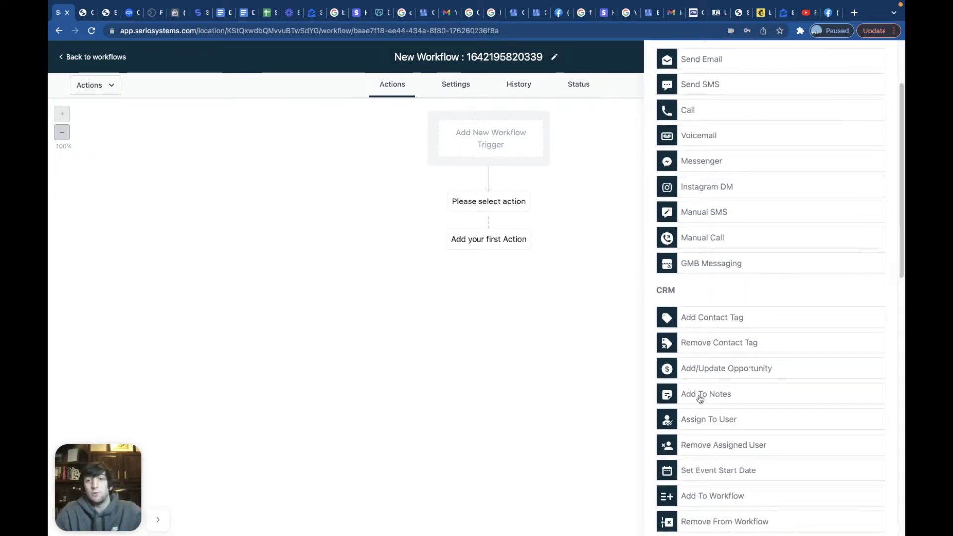
scroll(722, 342, "down", 1)
scroll(717, 397, "down", 2)
scroll(715, 392, "down", 2)
scroll(717, 427, "up", 7)
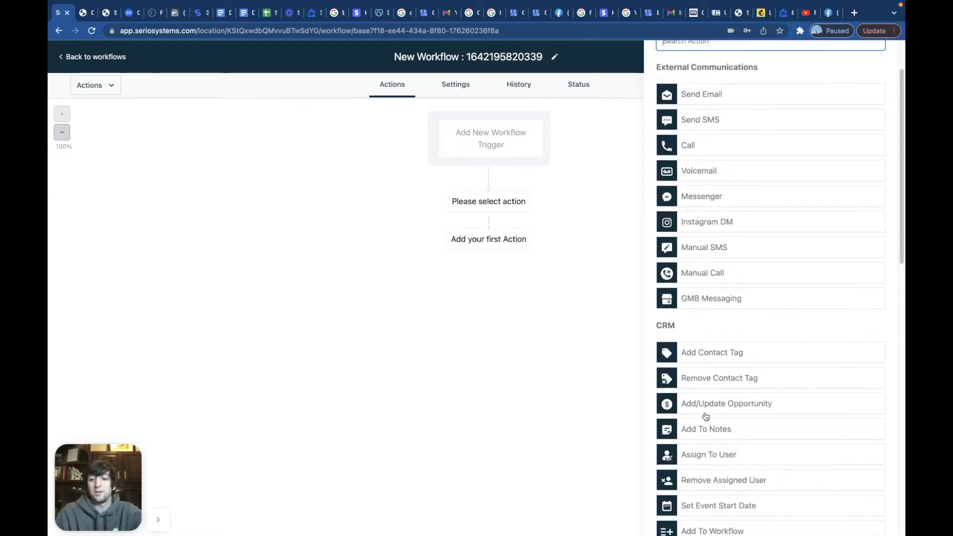
left_click(879, 59)
Step: Add and save an SMS step with the message 'Hey!'
left_click(490, 198)
left_click(707, 191)
left_click(715, 256)
type("Hey!")
left_click(867, 518)
Step: Add a Wait step after the SMS, set its unit to days and clear the amount
left_click(488, 263)
type("wait")
left_click(723, 157)
left_click(697, 220)
left_click(692, 278)
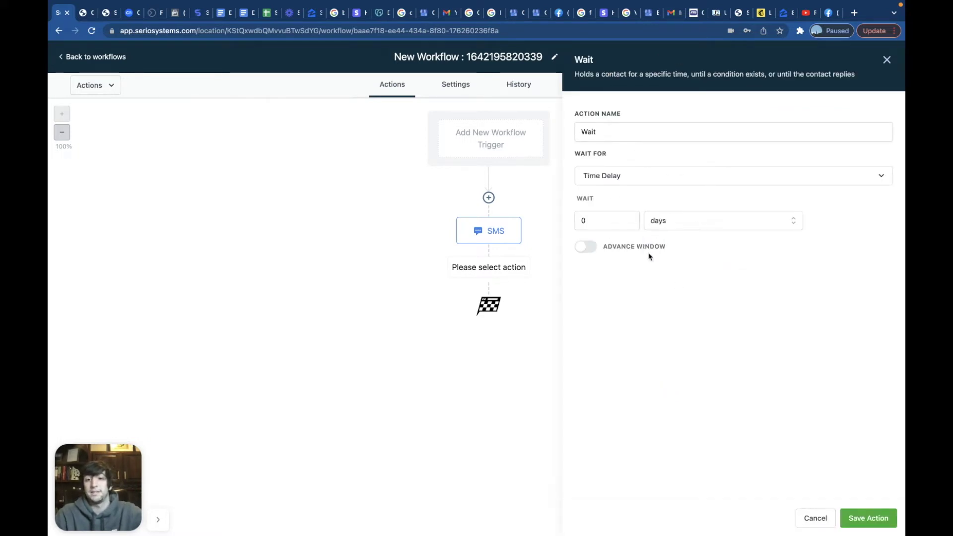
left_click(617, 219)
key("BackSpace")
Step: Save the Wait step at 7 days and add another Send SMS action after it
type("7")
left_click(864, 515)
left_click(489, 332)
left_click(705, 188)
Step: Draft 'Wanted to follow up aga' with the First Name value, then delete it and close
left_click(676, 272)
type("Wanted to ")
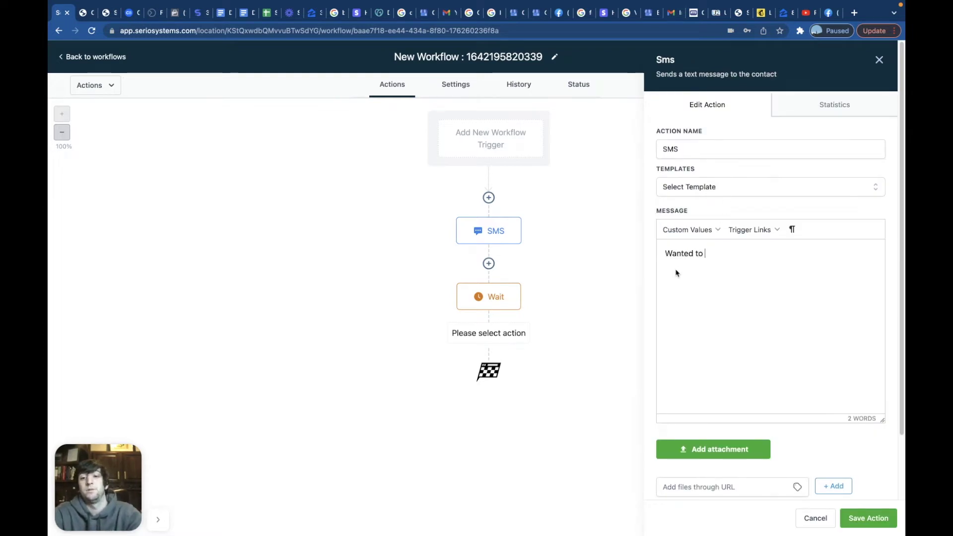
type("follow up again")
left_click(688, 229)
mouse_move(692, 251)
left_click(749, 267)
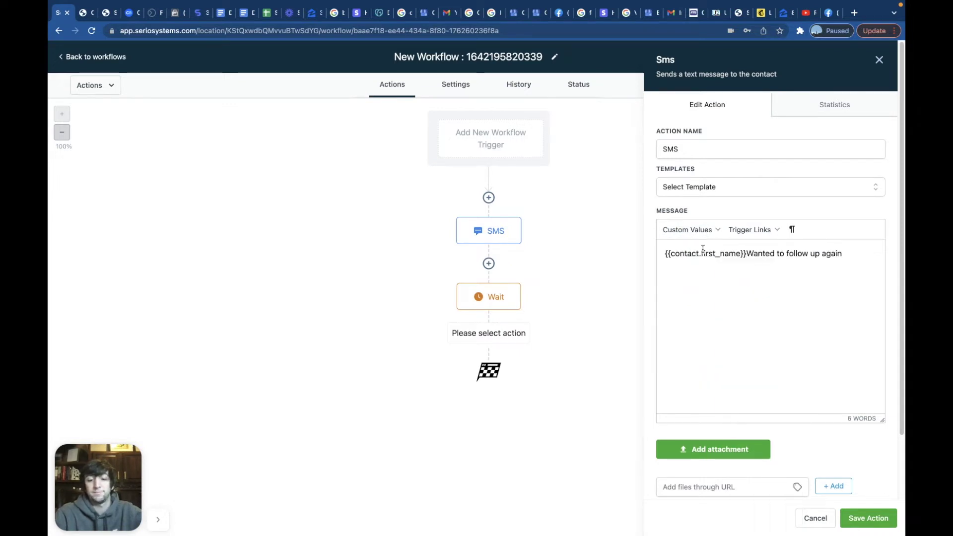
key("ctrl+a")
key("BackSpace")
left_click(879, 61)
Step: Dismiss the unsaved-changes warning and start a new trigger with CRM as its type
left_click(109, 58)
left_click(565, 335)
left_click(500, 135)
left_click(623, 184)
left_click(609, 182)
Step: Browse the CRM trigger list and choose Form submitted
left_click(629, 231)
scroll(639, 338, "down", 1)
scroll(639, 337, "up", 1)
scroll(650, 359, "down", 1)
scroll(631, 370, "down", 3)
scroll(628, 378, "down", 1)
scroll(632, 363, "down", 1)
scroll(632, 356, "down", 3)
left_click(620, 331)
Step: Filter the trigger by 'Form is' Cost Analysis Form, save it, and briefly check the SMS step
left_click(595, 262)
left_click(600, 280)
left_click(607, 343)
left_click(759, 276)
scroll(764, 348, "down", 5)
scroll(775, 387, "down", 2)
scroll(778, 399, "up", 3)
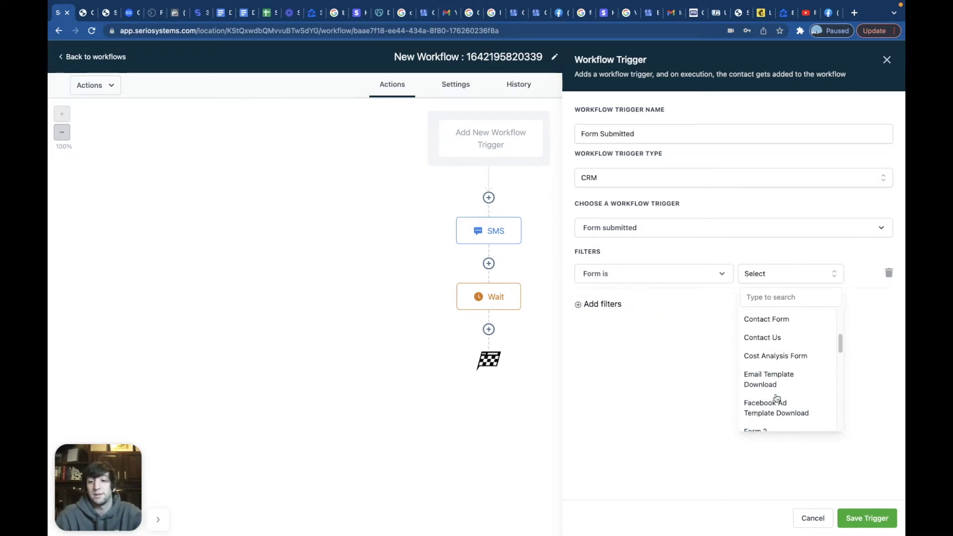
left_click(777, 367)
left_click(846, 517)
left_click(480, 249)
left_click(879, 60)
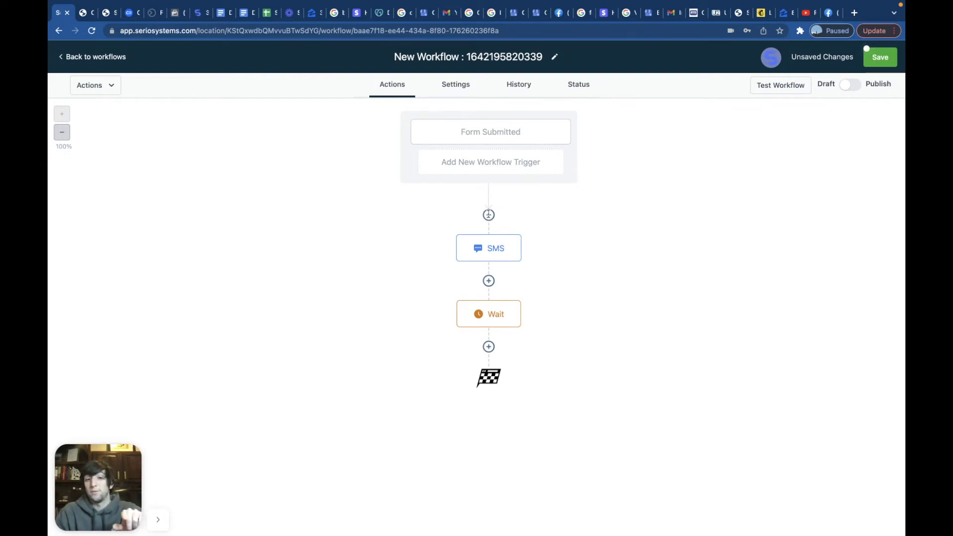
left_click(489, 215)
Step: Add a Send Internal Notification step found by searching 'notif', with type SMS
left_click(710, 113)
type("notif")
left_click(785, 157)
left_click(710, 175)
left_click(667, 237)
Step: Write the notification message 'Hey someone submitted a form on your website!'
left_click(678, 321)
type("Hey s")
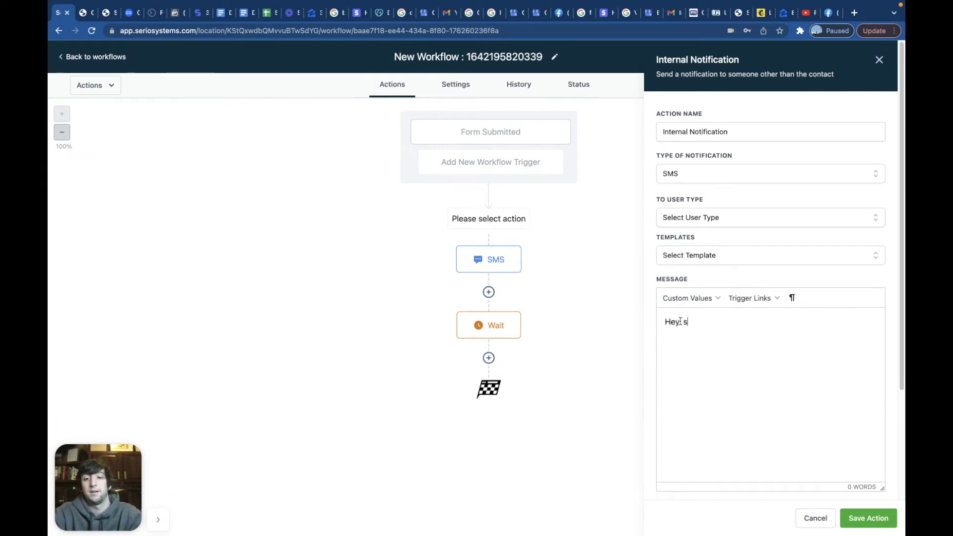
key("BackSpace")
key("BackSpace")
type("someone")
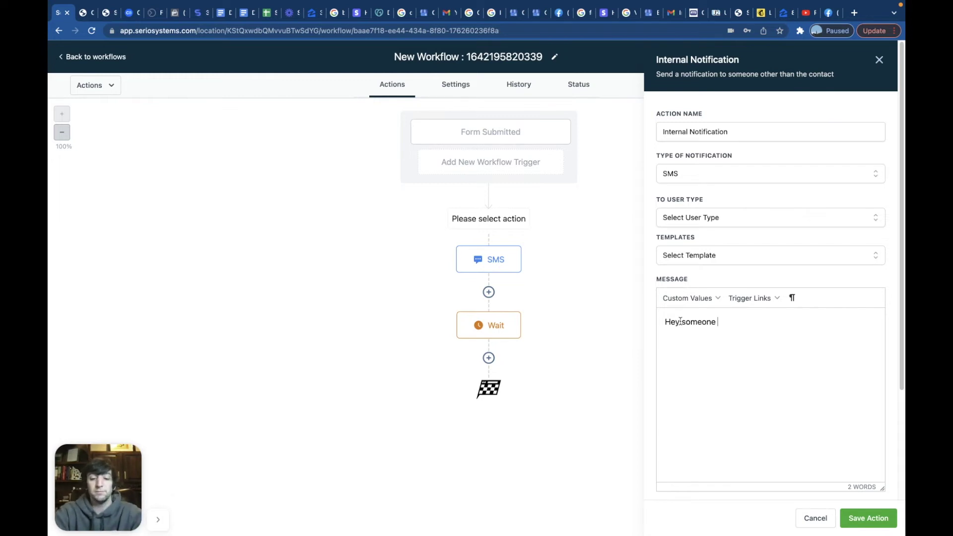
type("submitted a form on your website!")
scroll(789, 291, "down", 3)
scroll(789, 291, "up", 3)
Step: Send the notification to the Assigned User and save the Internal Notification step
left_click(714, 223)
left_click(690, 260)
left_click(705, 256)
left_click(708, 242)
scroll(710, 258, "down", 3)
left_click(868, 517)
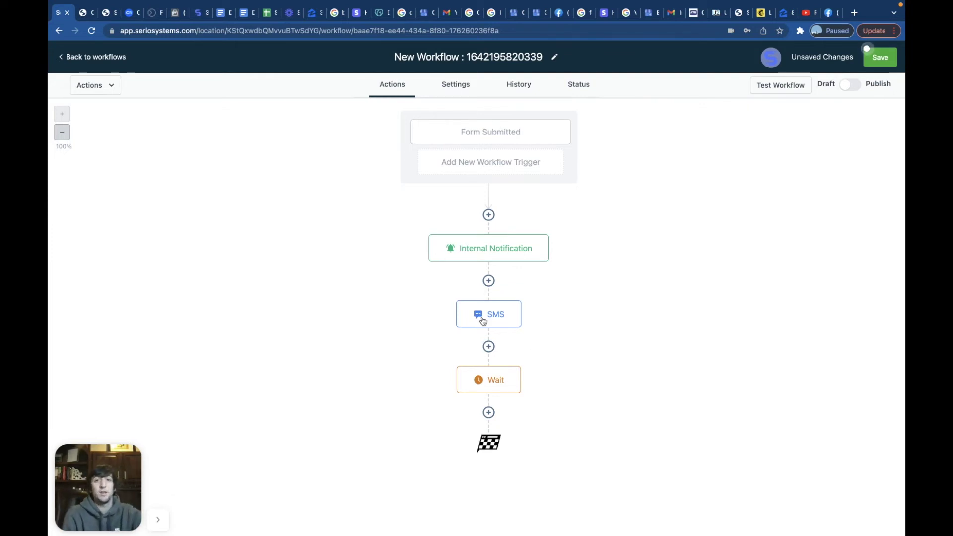
left_click(486, 133)
Step: Scroll through the Choose a Workflow Trigger list of the Form Submitted trigger
left_click(639, 236)
scroll(638, 317, "down", 1)
scroll(641, 305, "up", 1)
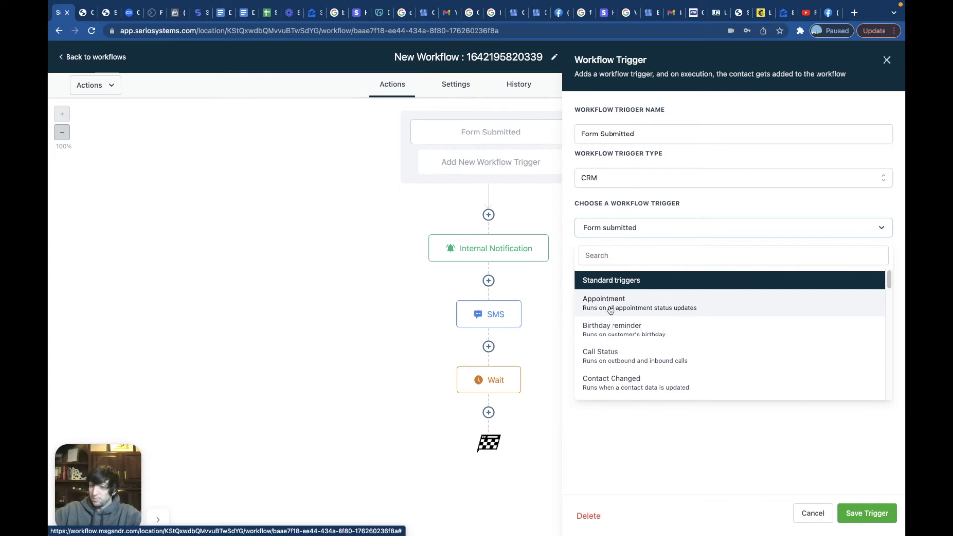
scroll(659, 349, "down", 1)
scroll(637, 328, "down", 1)
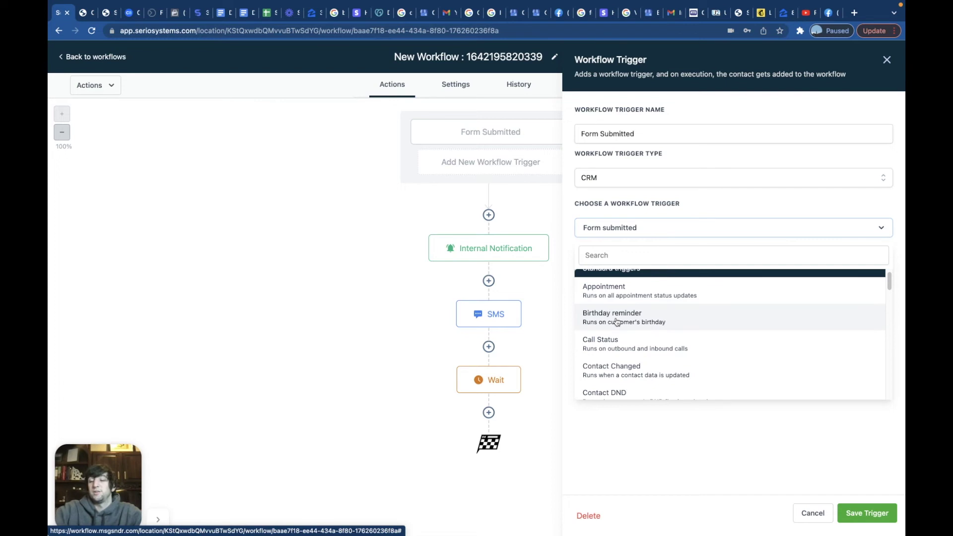
scroll(618, 335, "down", 1)
scroll(615, 342, "down", 1)
scroll(614, 345, "down", 3)
scroll(616, 345, "down", 1)
scroll(623, 342, "down", 1)
scroll(613, 341, "down", 1)
scroll(633, 343, "up", 1)
Step: Switch the trigger to Customer replied and browse its filter options
left_click(623, 349)
left_click(597, 270)
scroll(626, 427, "down", 1)
scroll(625, 406, "down", 10)
scroll(625, 385, "up", 10)
left_click(771, 297)
Step: Scroll through the full workflow trigger list, then close it to reveal the Filters section
left_click(637, 232)
scroll(645, 360, "down", 5)
scroll(645, 364, "down", 4)
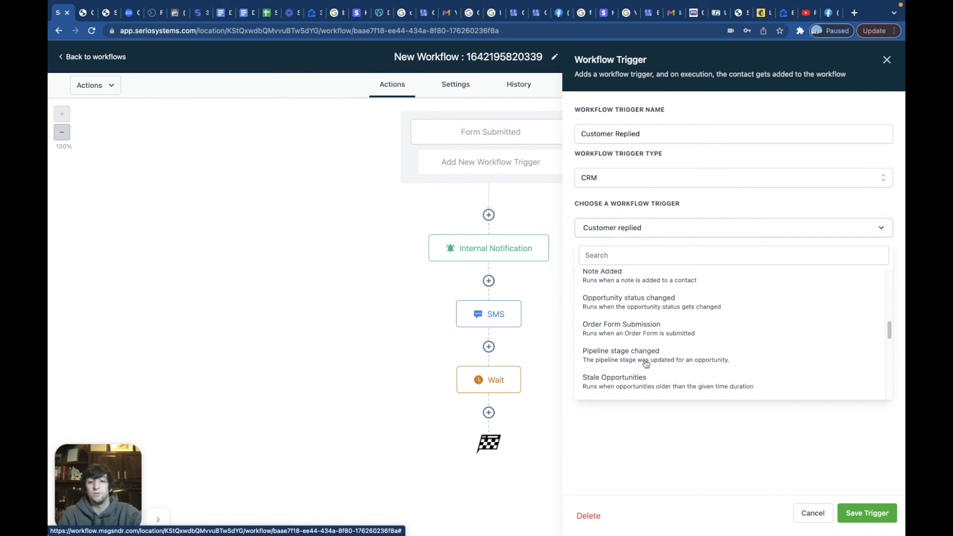
scroll(646, 363, "down", 4)
scroll(650, 367, "down", 4)
scroll(633, 340, "down", 1)
scroll(644, 373, "down", 1)
scroll(662, 330, "down", 2)
scroll(656, 333, "down", 3)
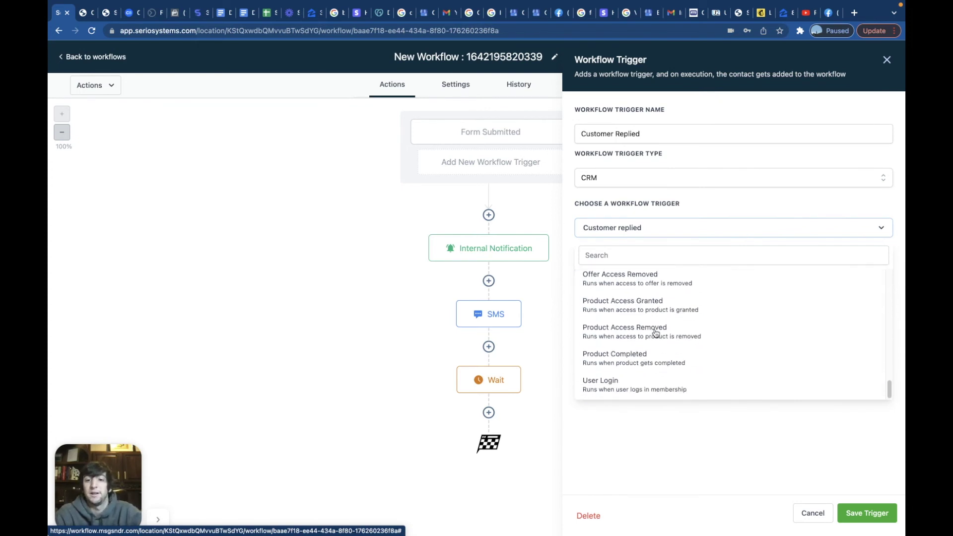
scroll(646, 337, "up", 5)
scroll(646, 341, "up", 5)
scroll(646, 341, "down", 8)
scroll(646, 340, "up", 10)
scroll(646, 341, "up", 4)
left_click_drag(650, 238, 676, 203)
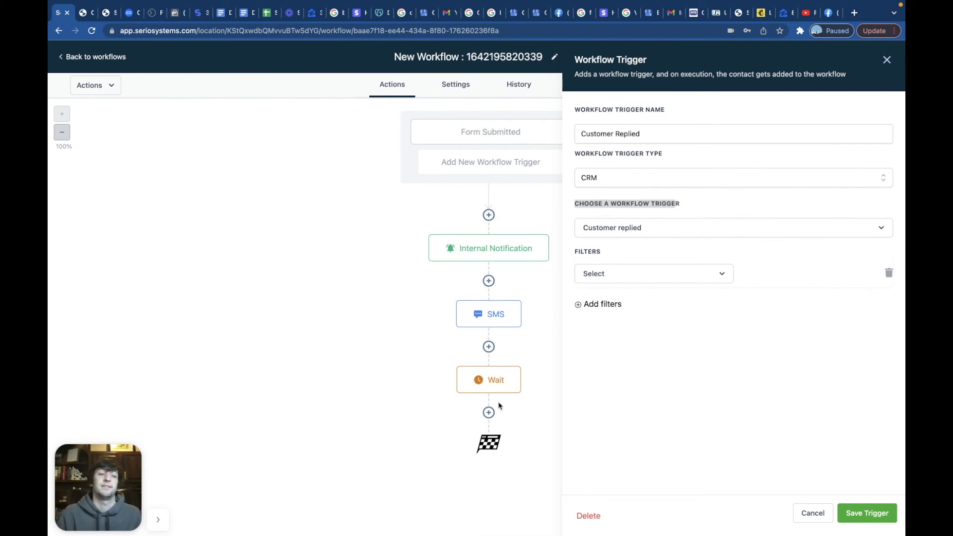
Step: Close the Customer Replied trigger settings without saving, leaving Form Submitted as trigger
left_click(886, 60)
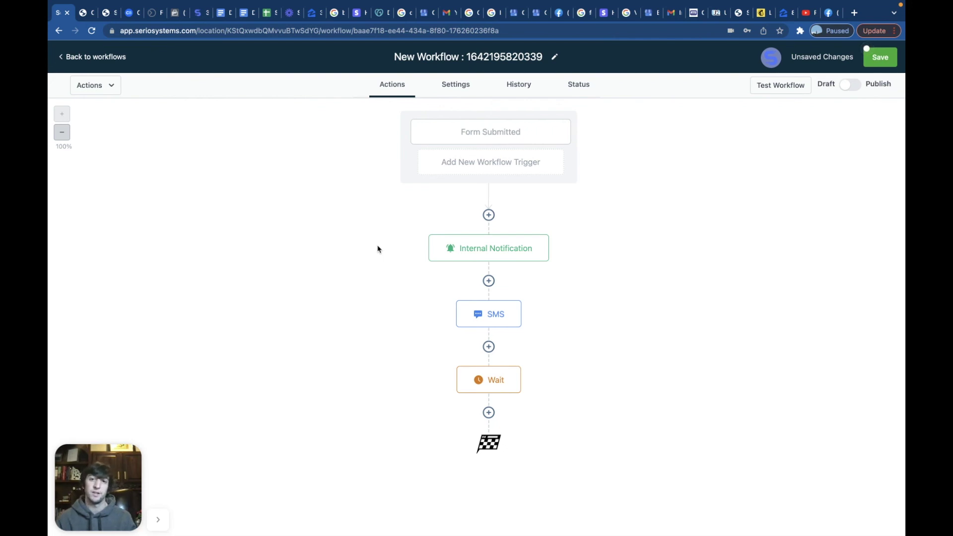